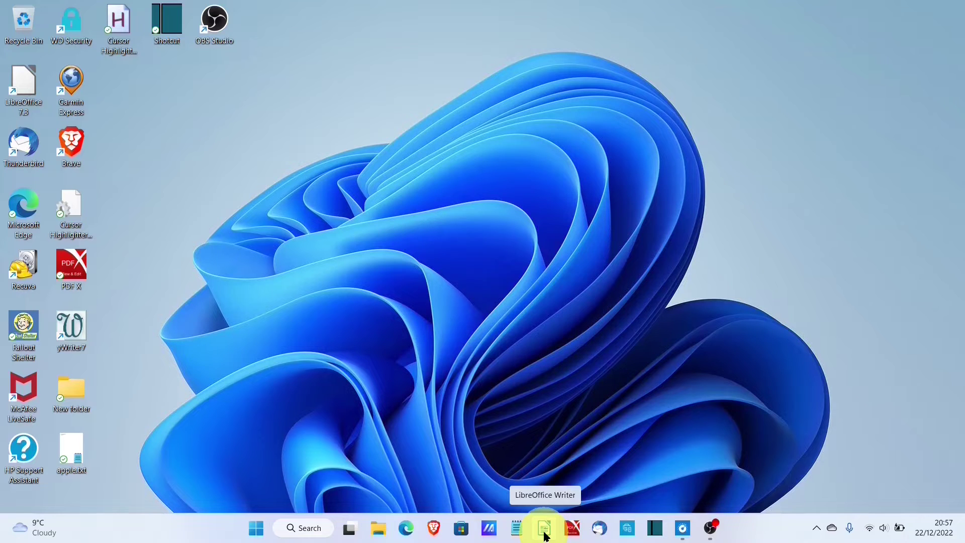
Step: Open a new blank LibreOffice Writer document and start voice typing with Win+H
{"action": "left_click", "coordinate": [545, 535]}
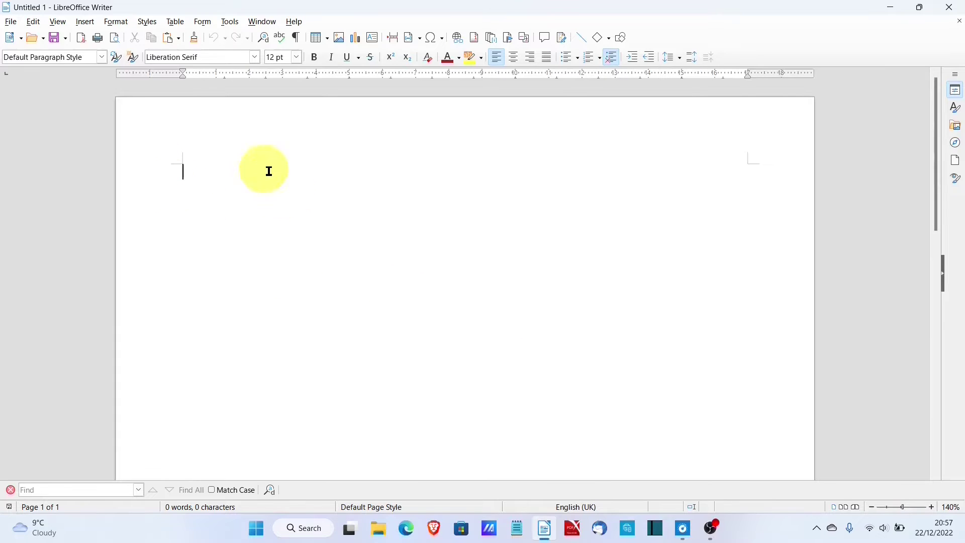
{"action": "right_click", "coordinate": [218, 187]}
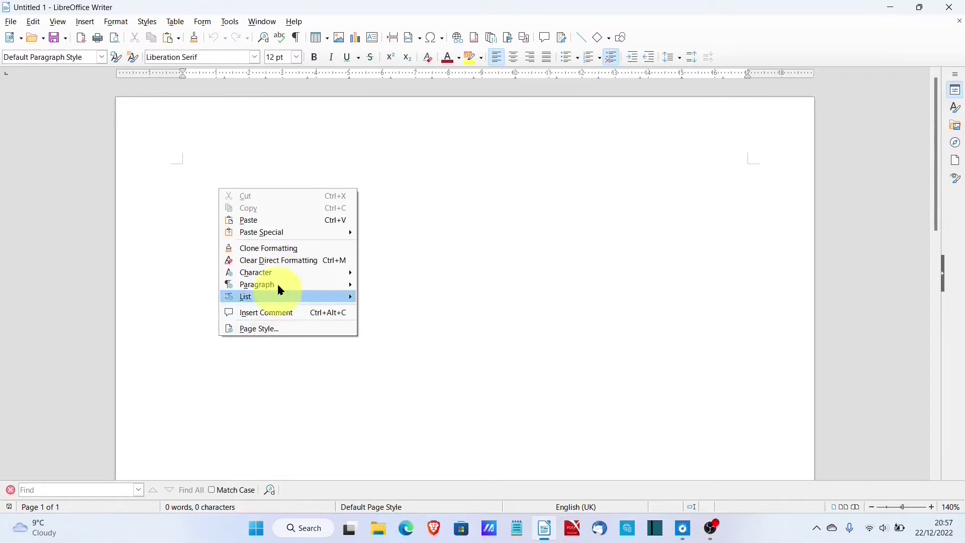
{"action": "left_click", "coordinate": [209, 179]}
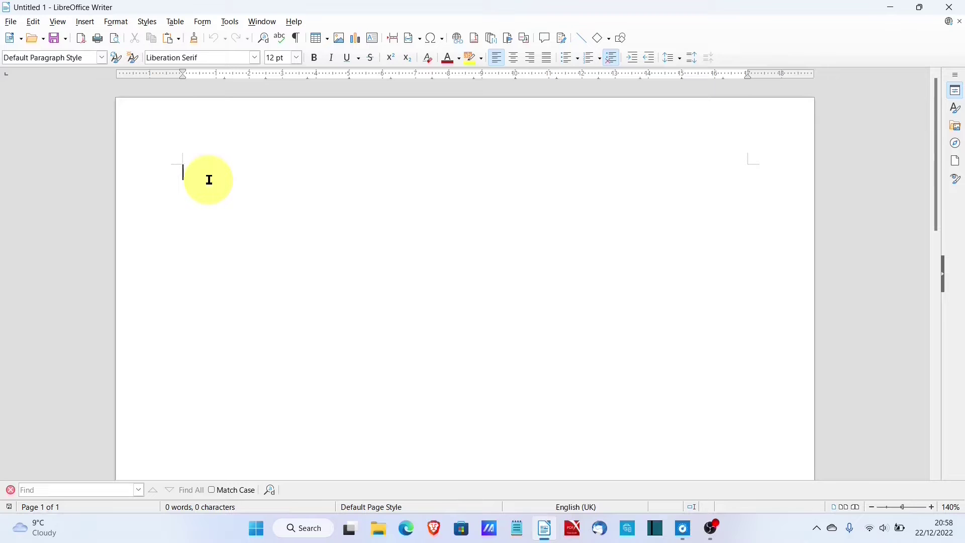
{"action": "key", "text": "super+h"}
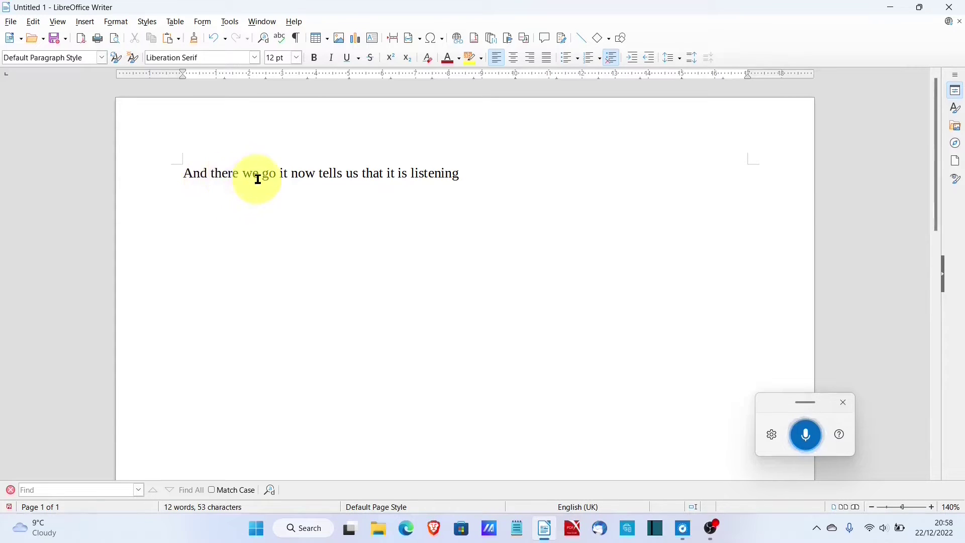
Step: Dictate the paragraph ending 'you may have to do some editing', then bring up voice typing settings
{"action": "left_click", "coordinate": [806, 435]}
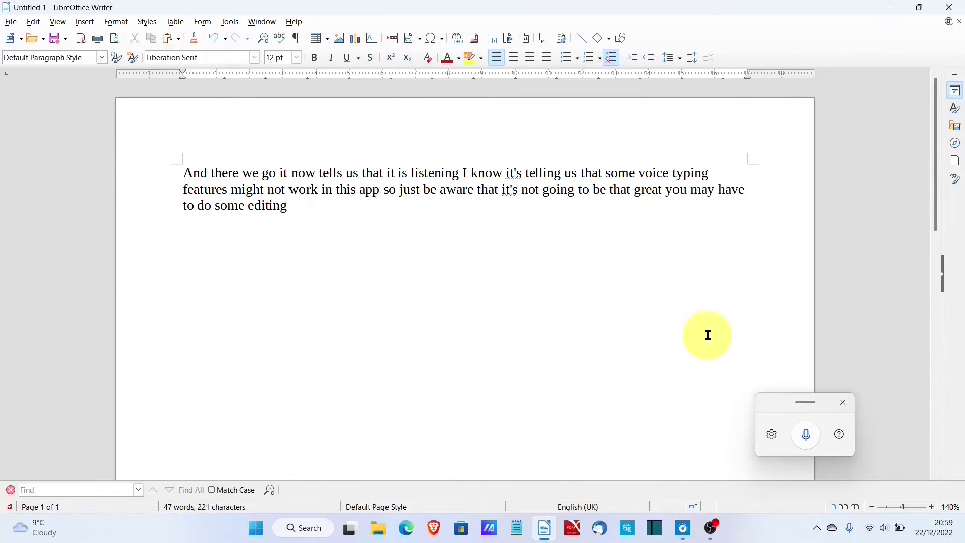
{"action": "left_click", "coordinate": [773, 435]}
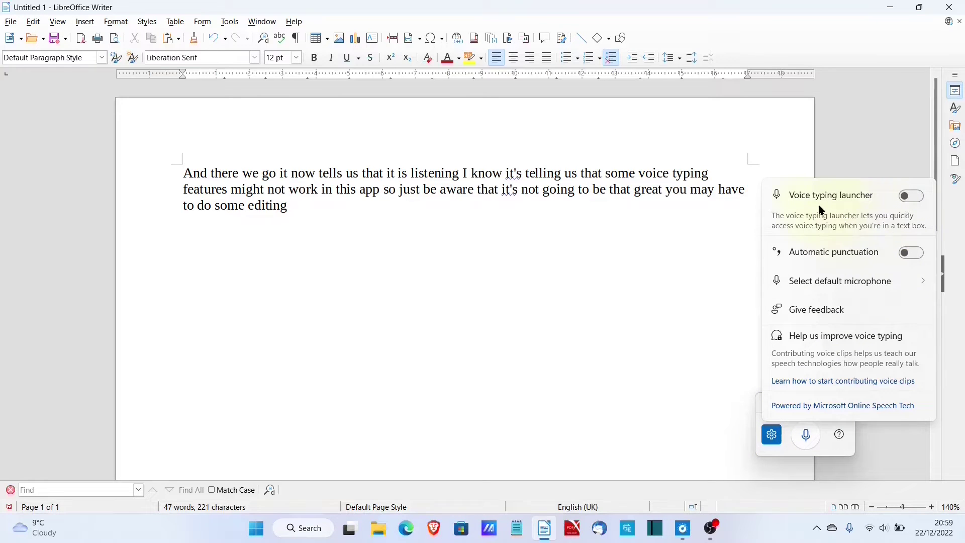
Step: Turn on the Voice typing launcher and Automatic punctuation toggles, then close the settings
{"action": "left_click", "coordinate": [918, 201]}
{"action": "left_click", "coordinate": [919, 256]}
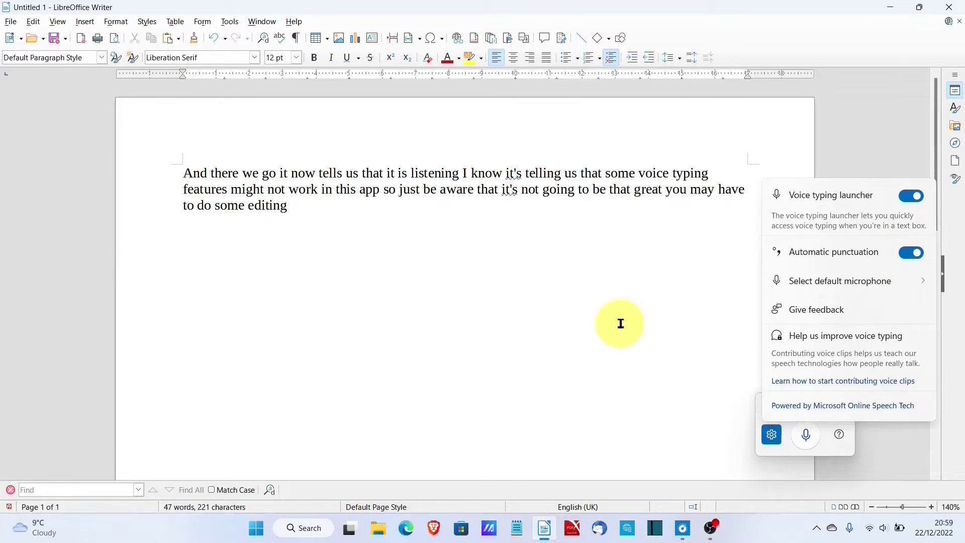
{"action": "left_click", "coordinate": [791, 450]}
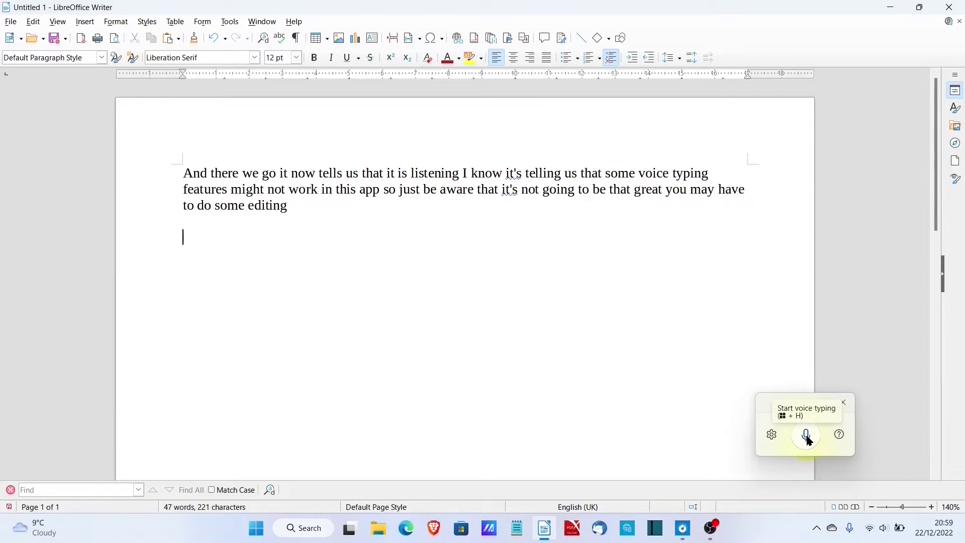
Step: Dictate a punctuated second sentence, then close Writer with Don't Save
{"action": "left_click", "coordinate": [810, 441]}
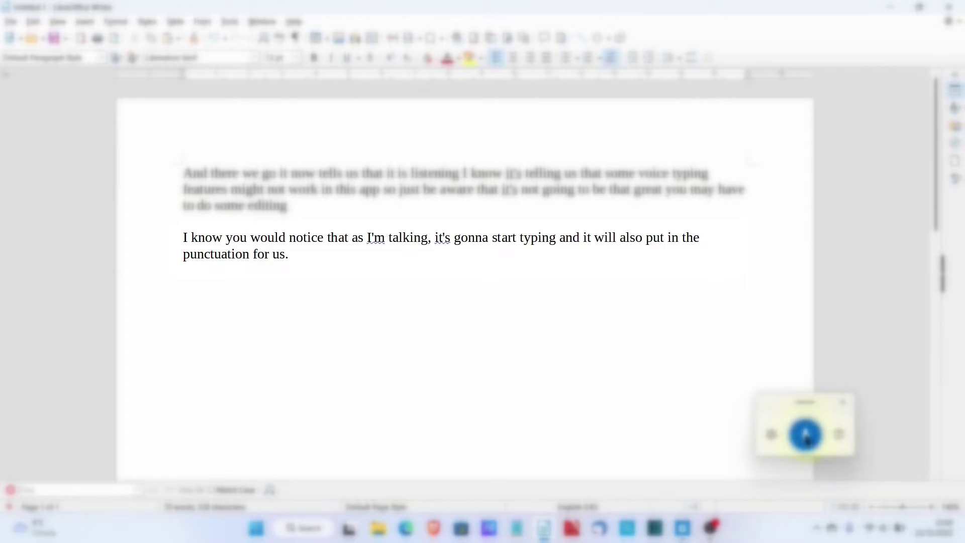
{"action": "left_click", "coordinate": [806, 435]}
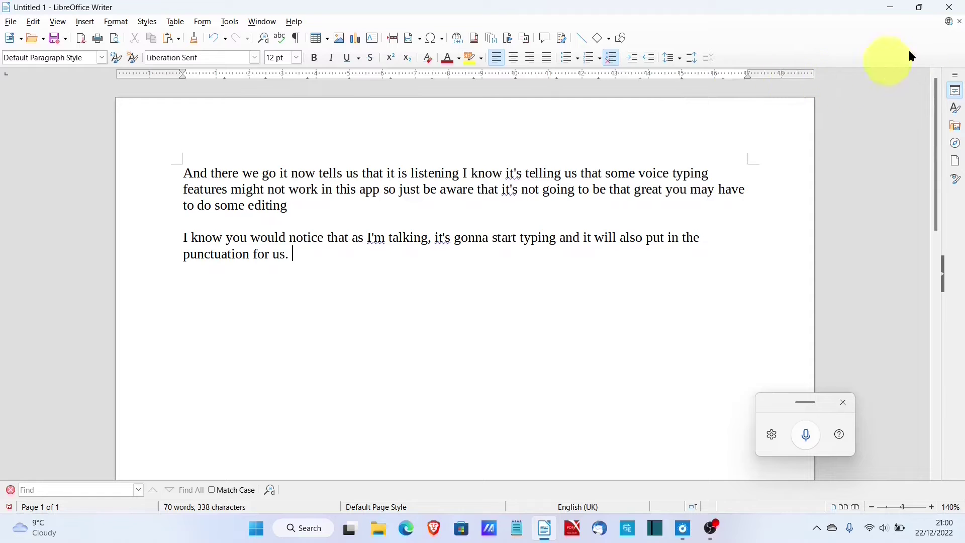
{"action": "left_click", "coordinate": [953, 9]}
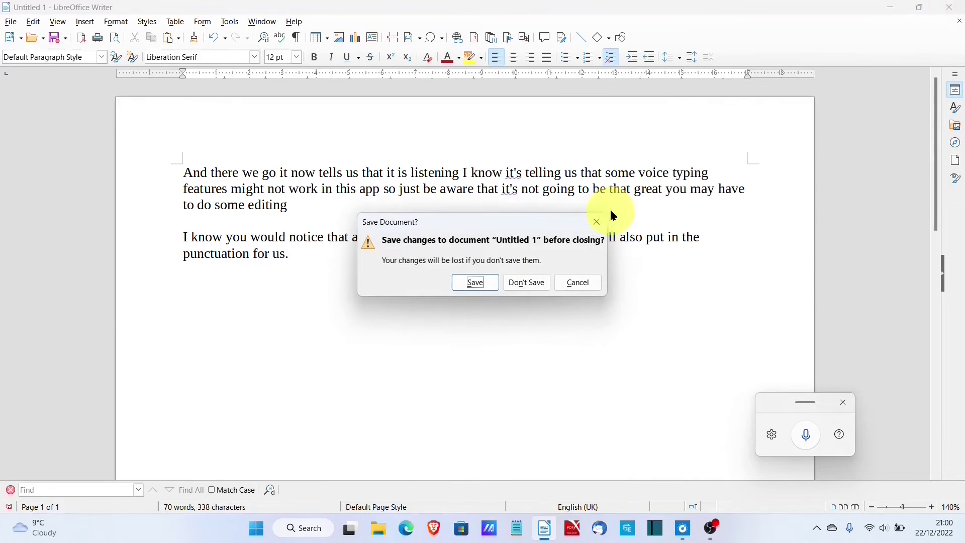
{"action": "left_click", "coordinate": [536, 290]}
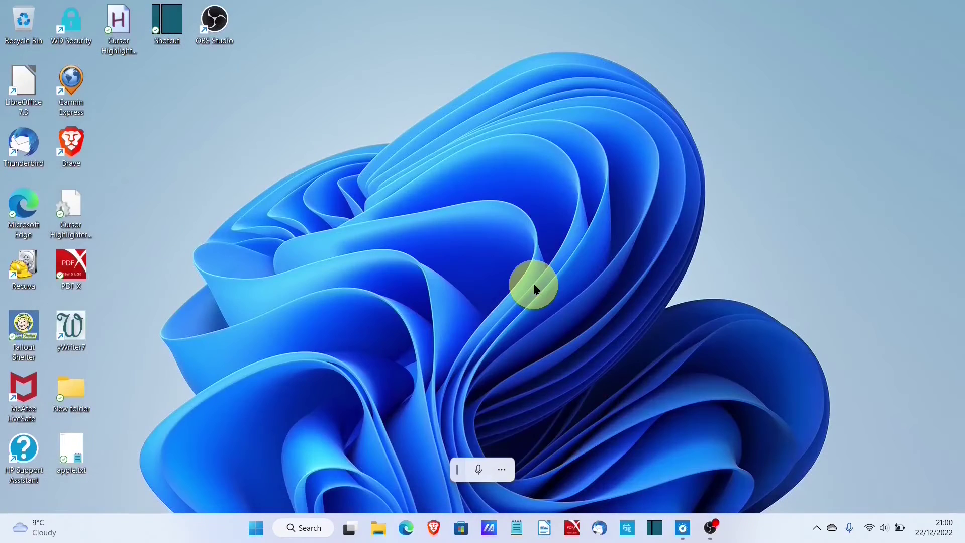
Step: Launch Notepad, dictate 'Notepad is a good text editor.', and close it without saving
{"action": "left_click", "coordinate": [518, 531]}
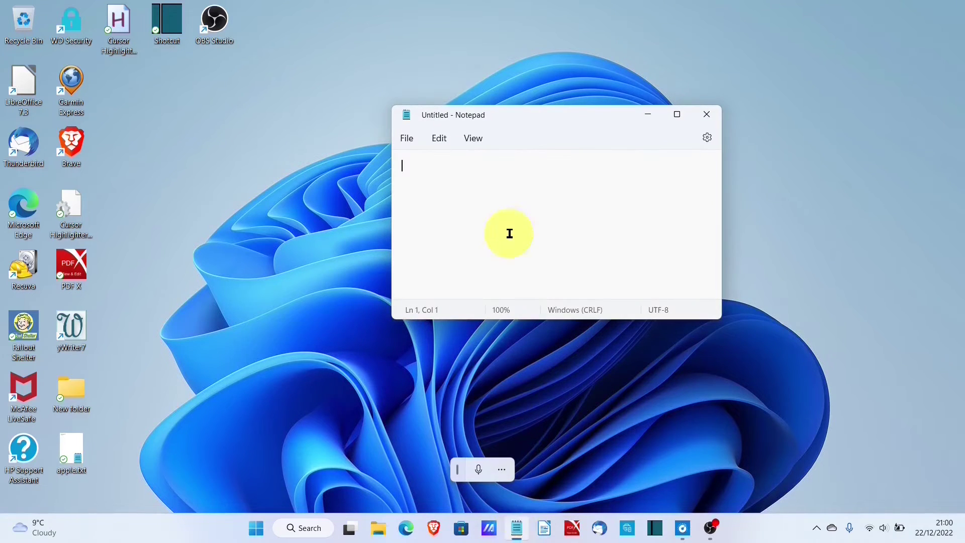
{"action": "right_click", "coordinate": [436, 174]}
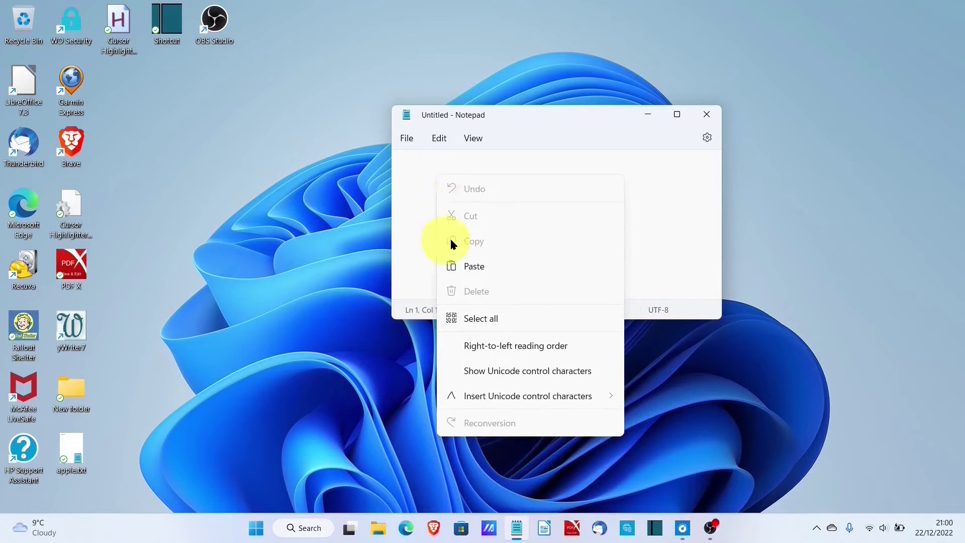
{"action": "left_click", "coordinate": [621, 179]}
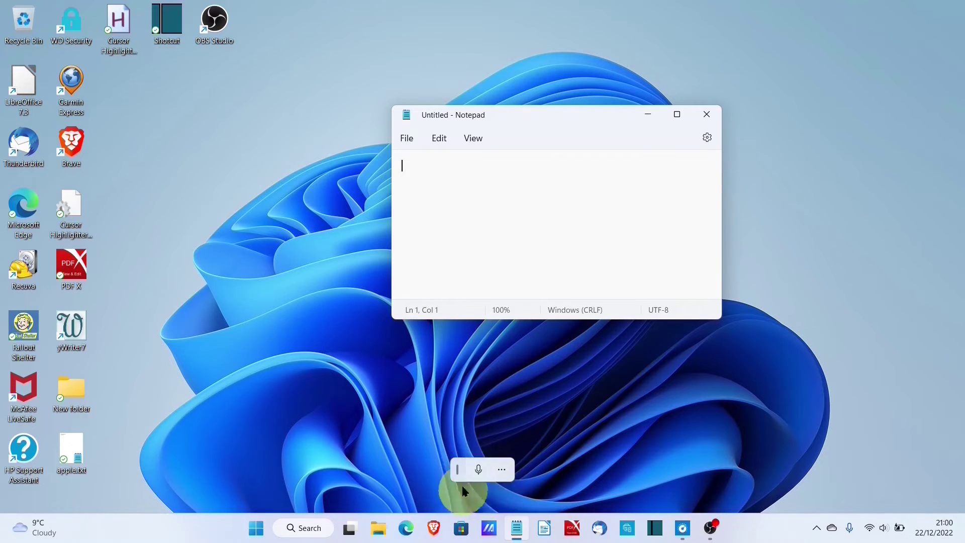
{"action": "left_click", "coordinate": [486, 474]}
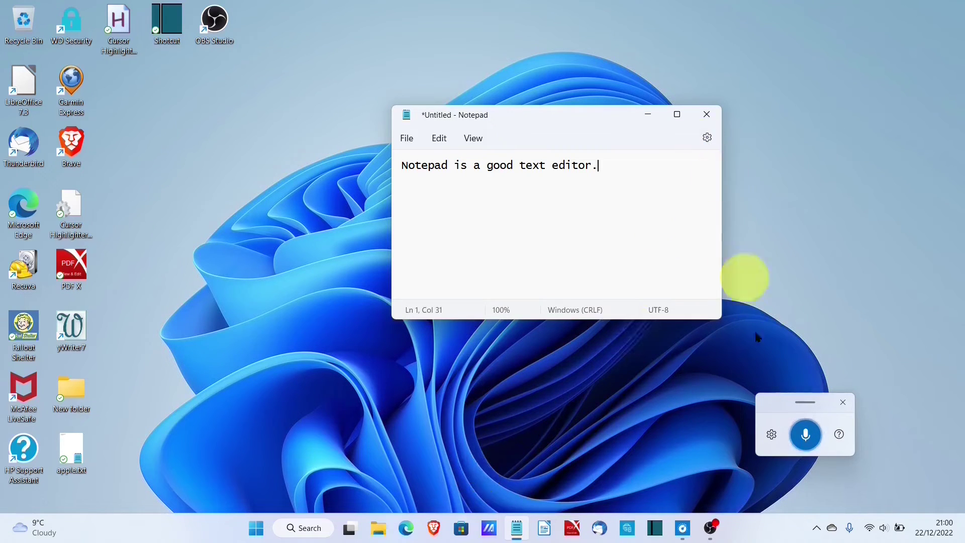
{"action": "left_click", "coordinate": [707, 114]}
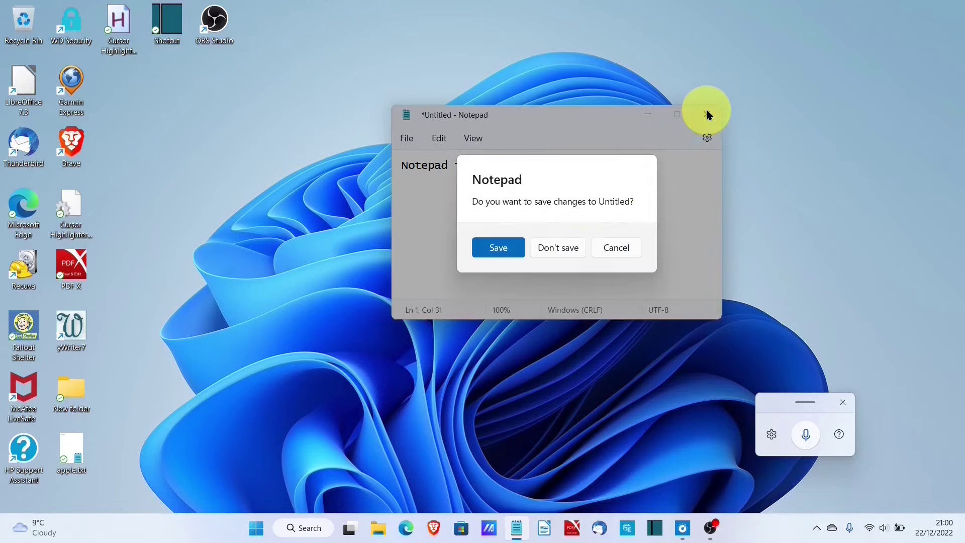
{"action": "left_click", "coordinate": [562, 245]}
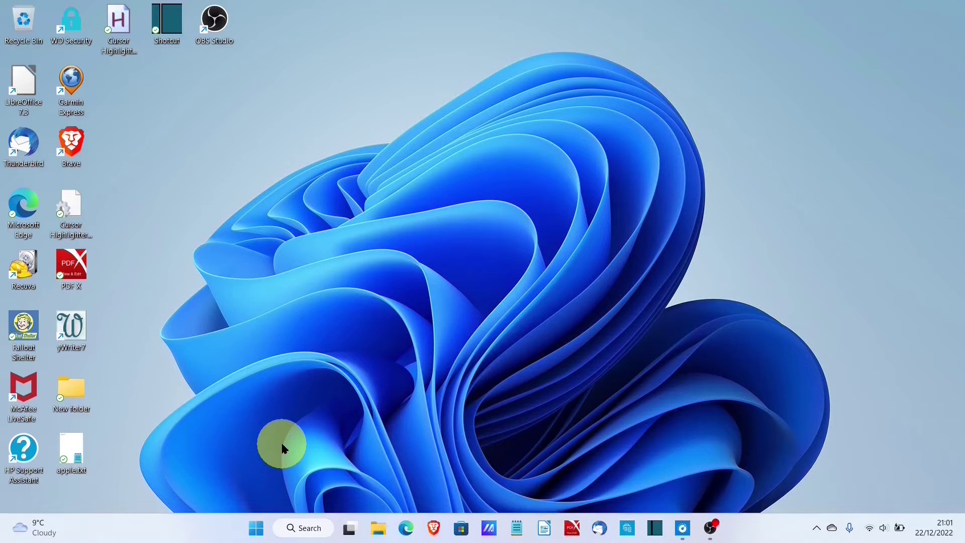
Step: Search the Start menu for 'wordpad' and launch WordPad
{"action": "left_click", "coordinate": [257, 528]}
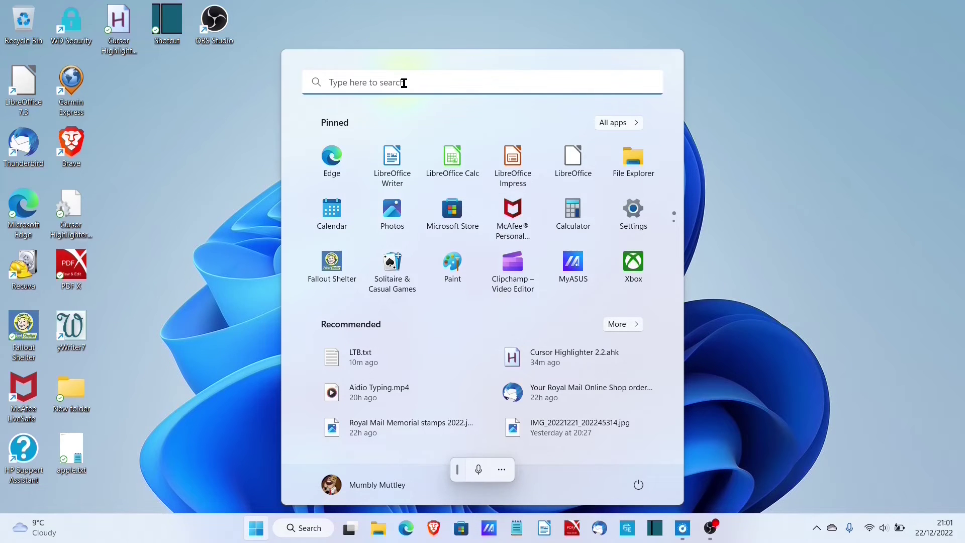
{"action": "type", "text": "w"}
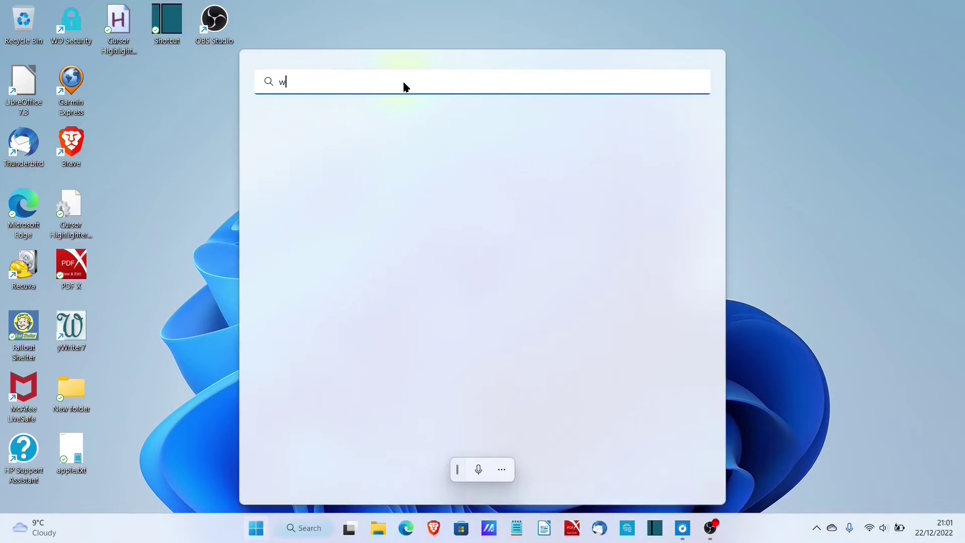
{"action": "type", "text": "ordpad"}
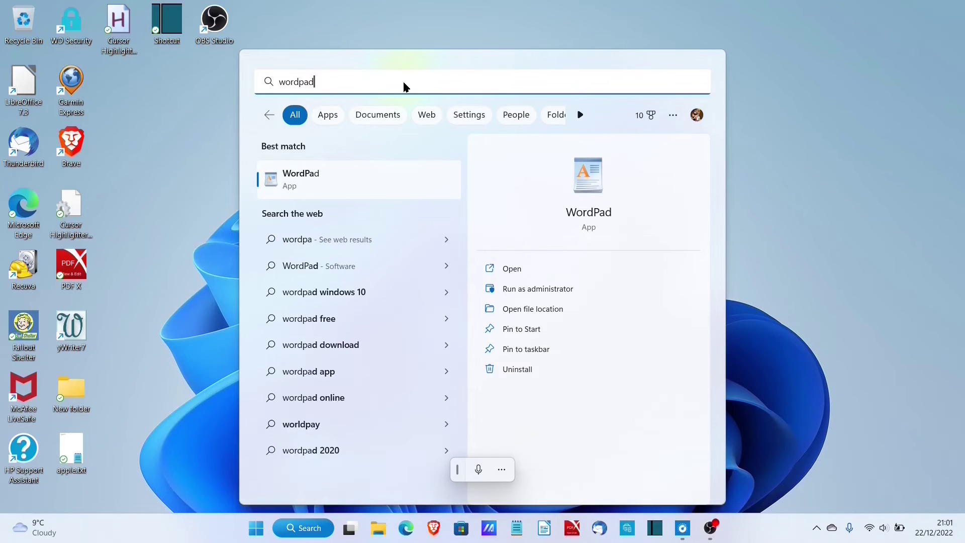
{"action": "left_click", "coordinate": [311, 181]}
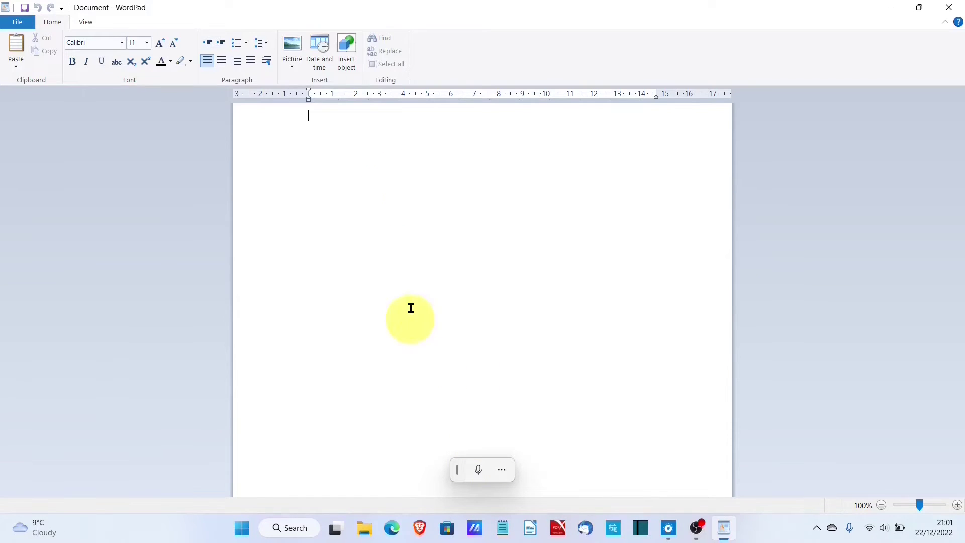
Step: Dictate the sentence about WordPad sitting between a word processor and basic text editor, then close WordPad
{"action": "right_click", "coordinate": [351, 184]}
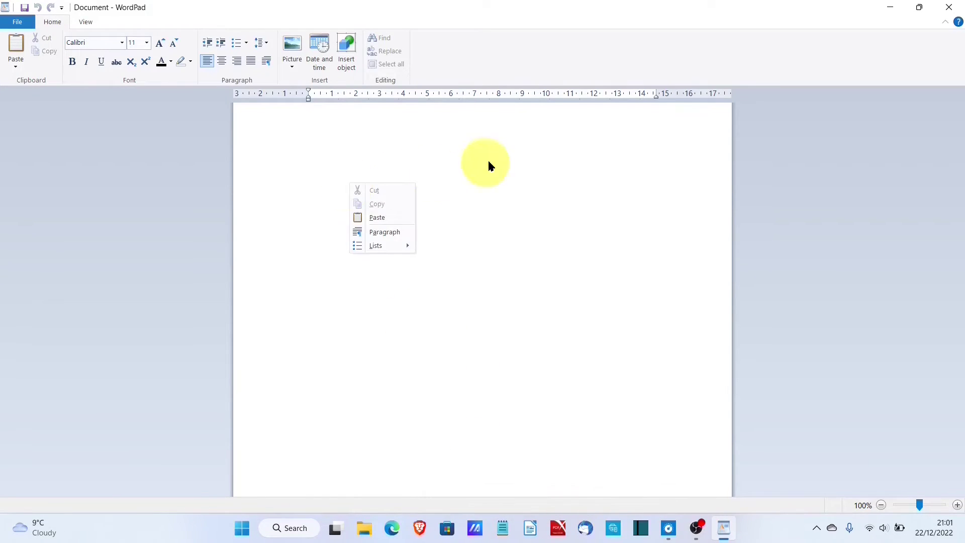
{"action": "left_click", "coordinate": [463, 197]}
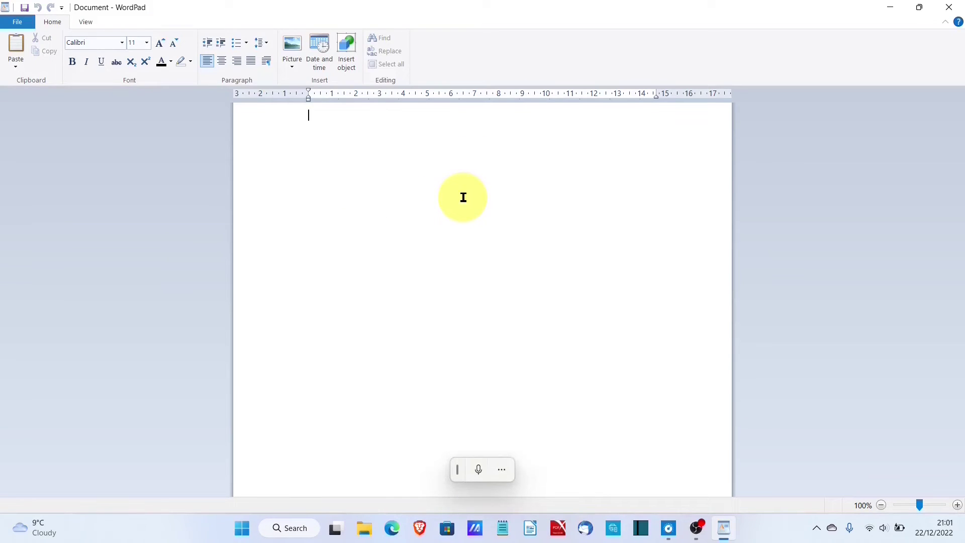
{"action": "left_click", "coordinate": [479, 471]}
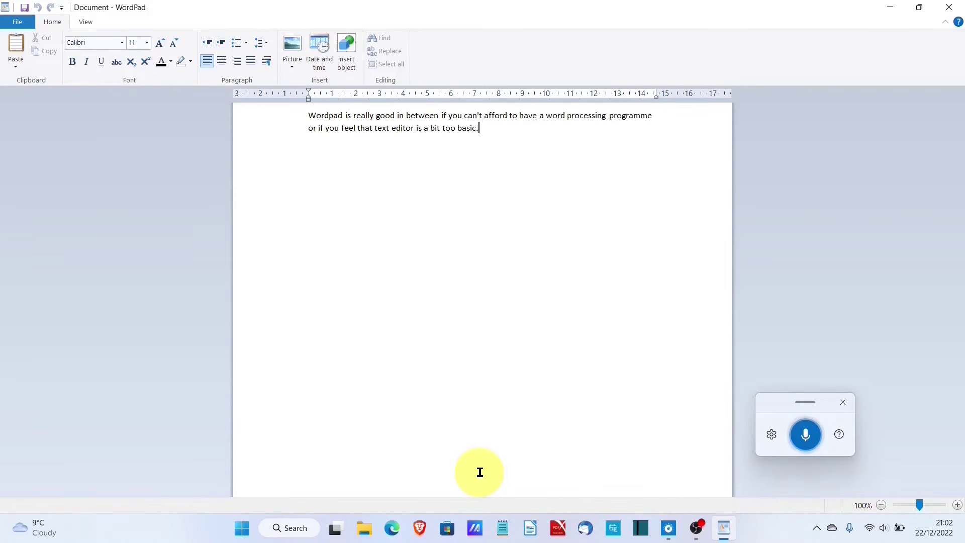
{"action": "left_click", "coordinate": [805, 435]}
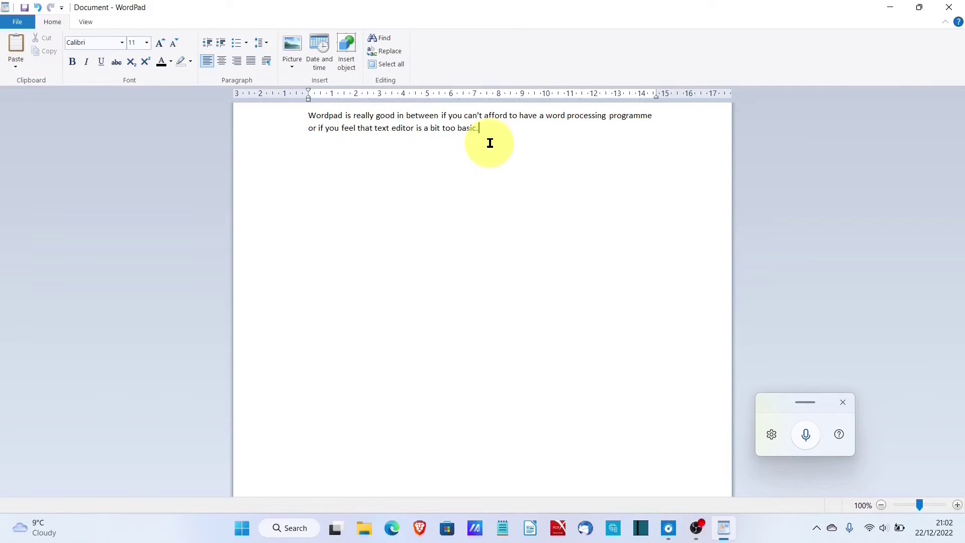
{"action": "left_click", "coordinate": [949, 7]}
Step: Discard WordPad, open Edge, and voice-type 'YouTube' into the search to reach youtube.co.uk
{"action": "left_click", "coordinate": [500, 263]}
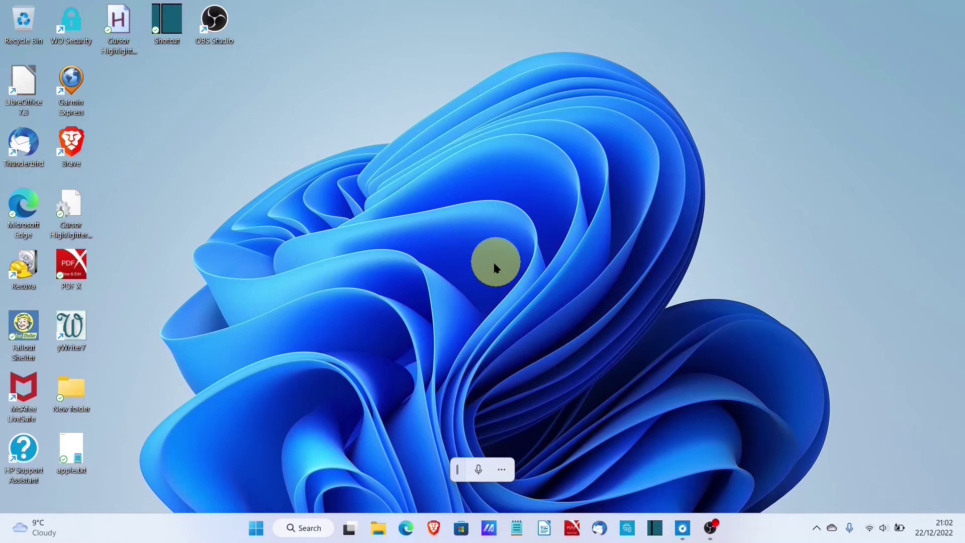
{"action": "left_click", "coordinate": [407, 535]}
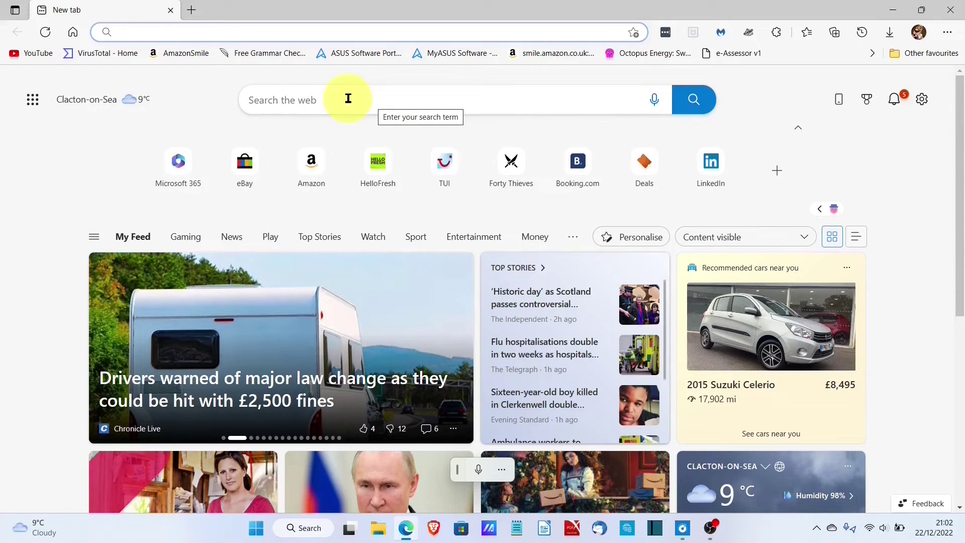
{"action": "left_click", "coordinate": [348, 99]}
{"action": "right_click", "coordinate": [347, 99]}
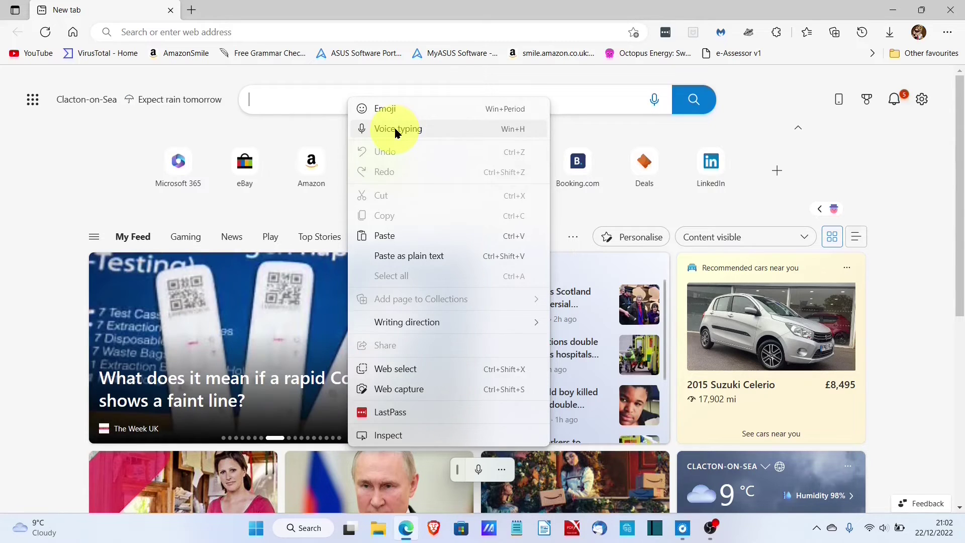
{"action": "left_click", "coordinate": [395, 130]}
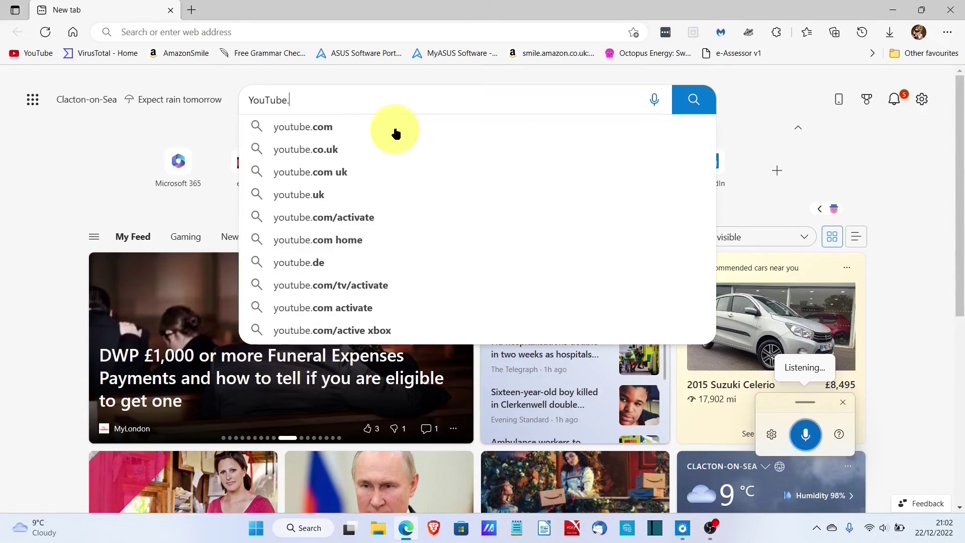
{"action": "left_click", "coordinate": [324, 149]}
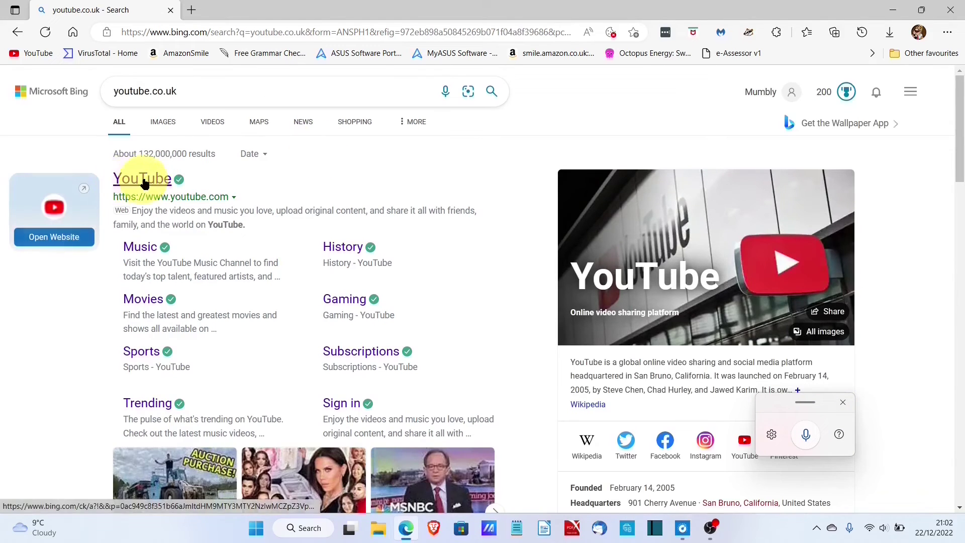
Step: Open YouTube, voice-search 'The aspie world', and open The Aspie World channel page
{"action": "left_click", "coordinate": [142, 179]}
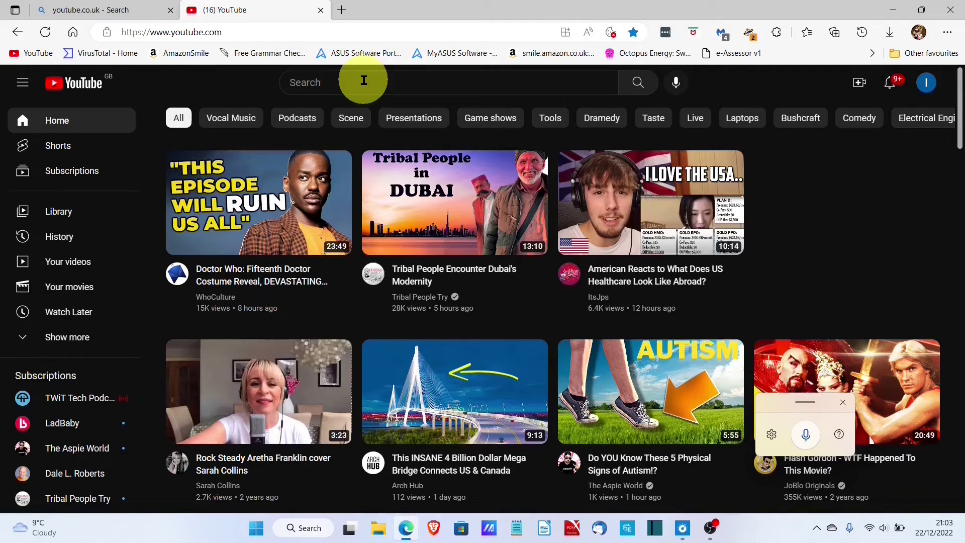
{"action": "right_click", "coordinate": [363, 81]}
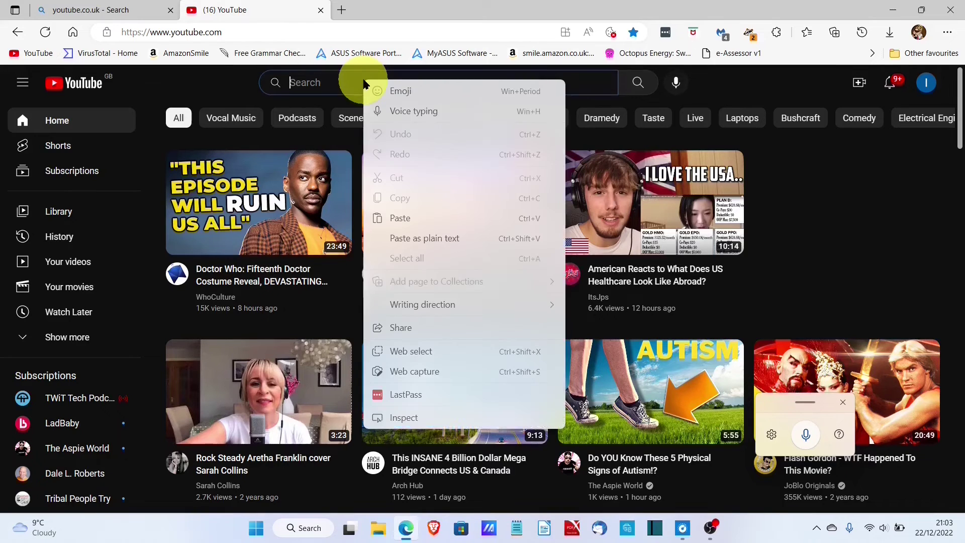
{"action": "left_click", "coordinate": [407, 113]}
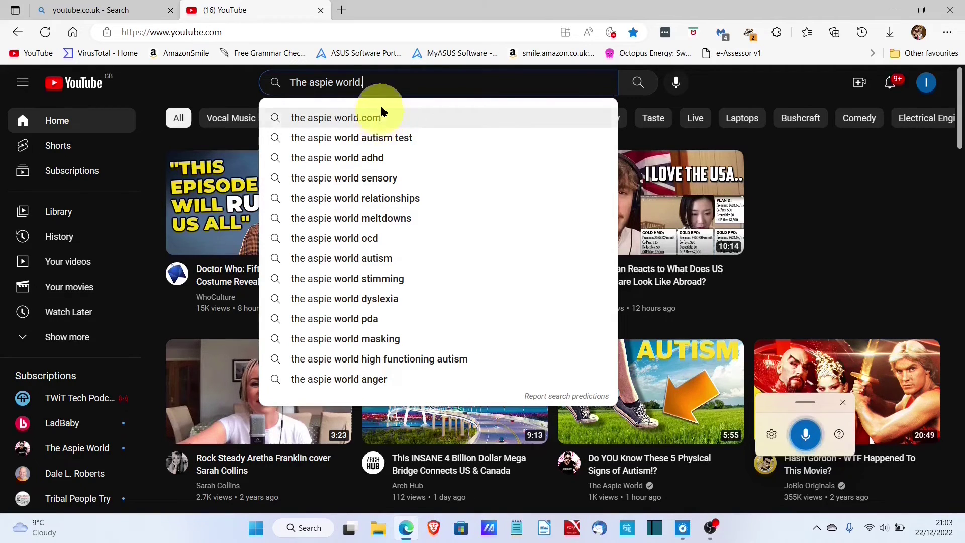
{"action": "key", "text": "Return"}
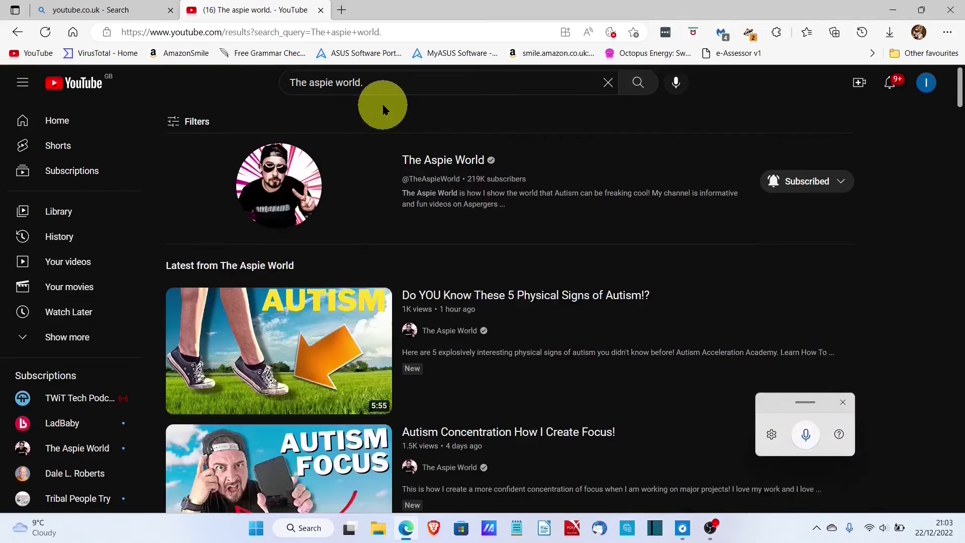
{"action": "left_click", "coordinate": [430, 161]}
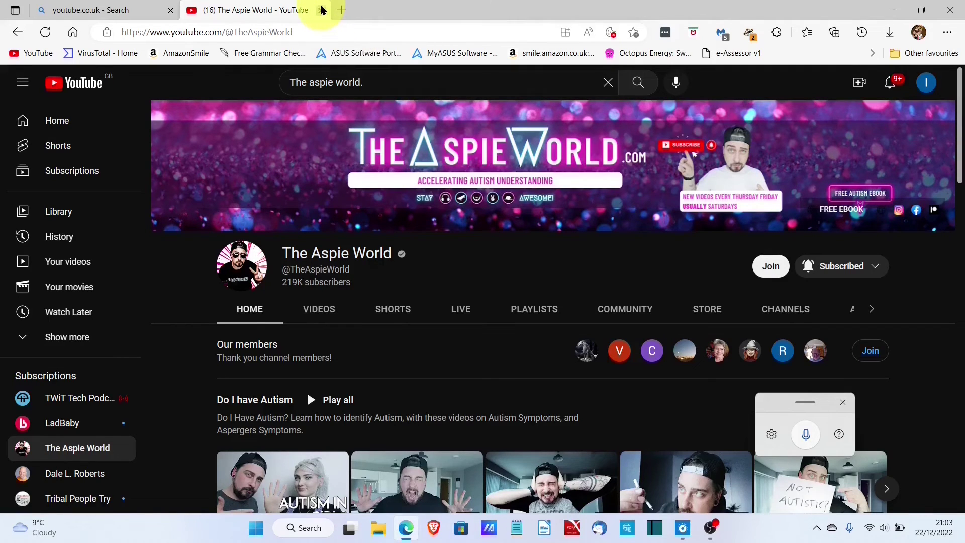
Step: Close all Edge tabs, open Thunderbird, and start a new blank email with Write
{"action": "left_click", "coordinate": [950, 9]}
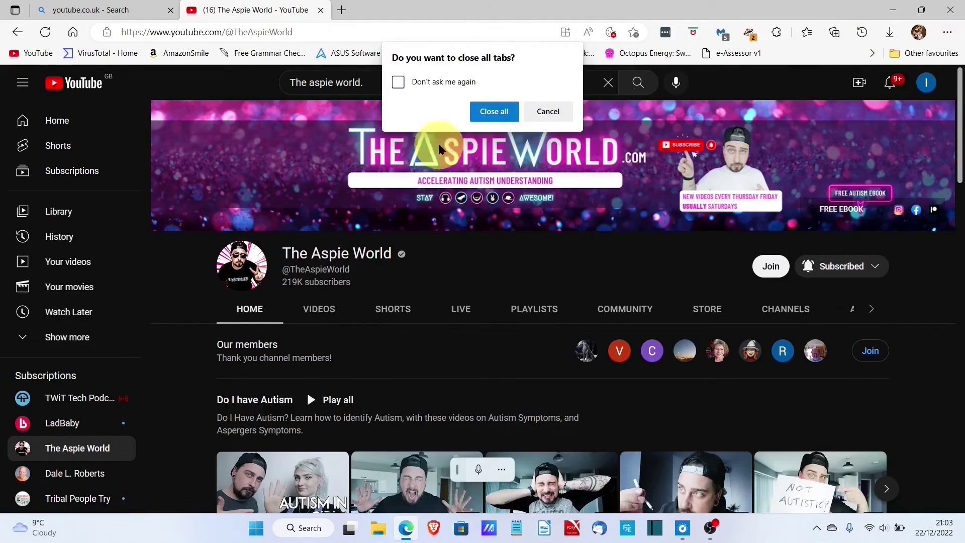
{"action": "left_click", "coordinate": [490, 115]}
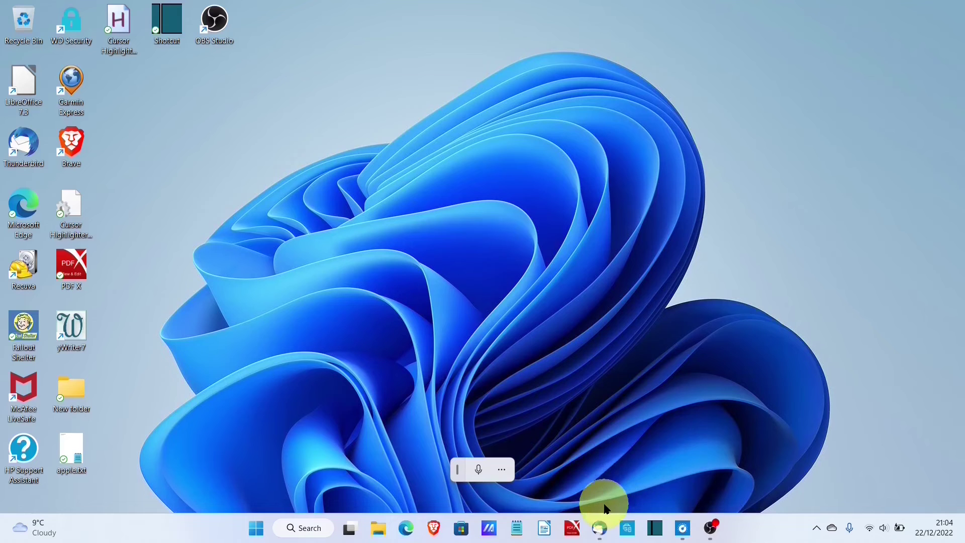
{"action": "left_click", "coordinate": [600, 534]}
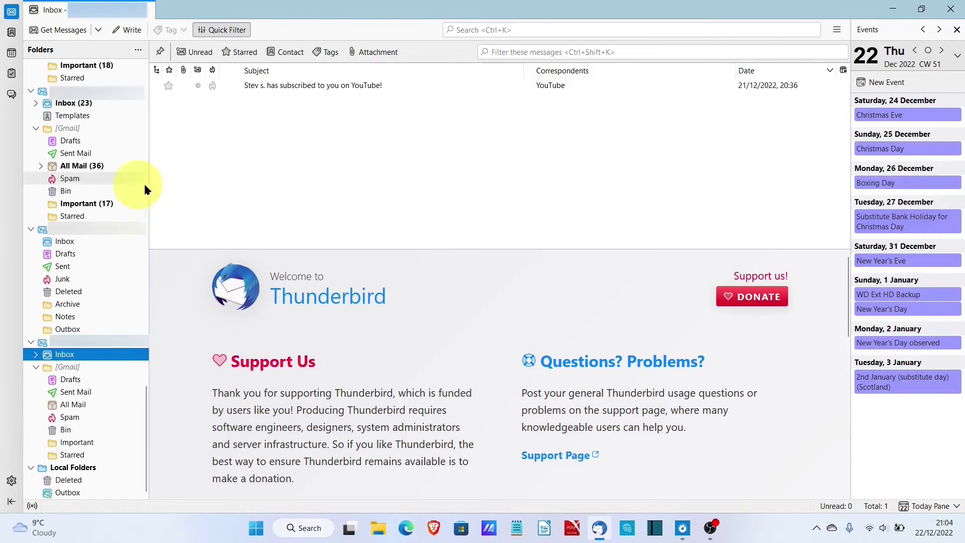
{"action": "left_click", "coordinate": [125, 31]}
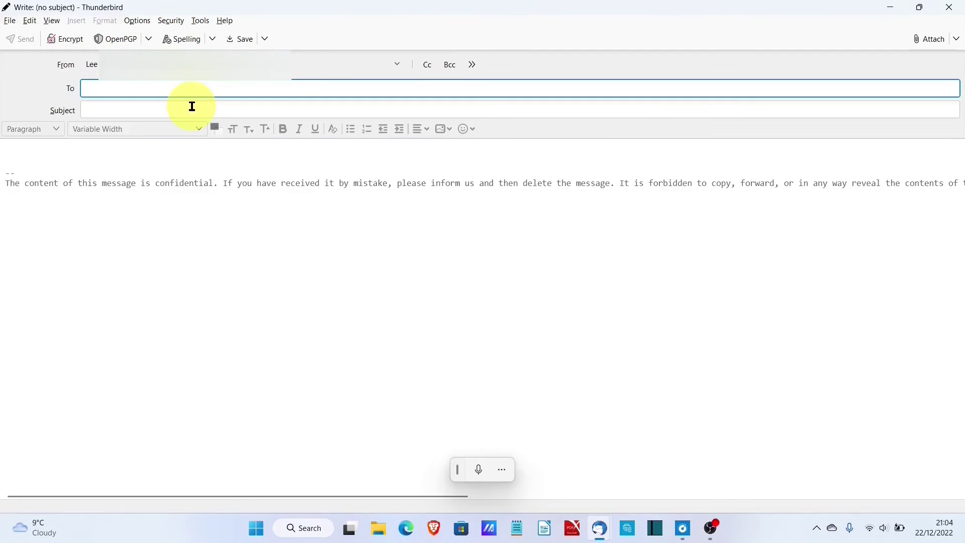
{"action": "right_click", "coordinate": [162, 89]}
{"action": "left_click", "coordinate": [118, 95]}
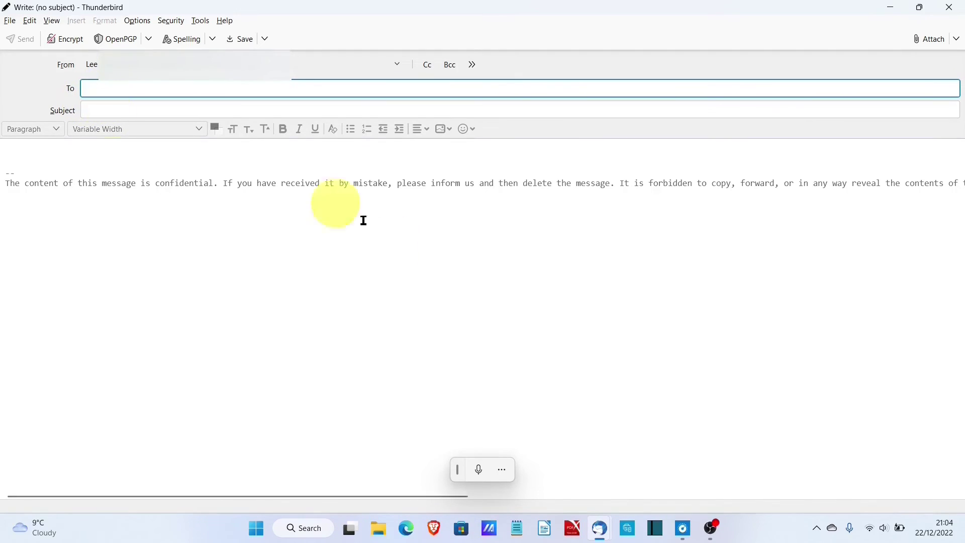
{"action": "left_click", "coordinate": [479, 471]}
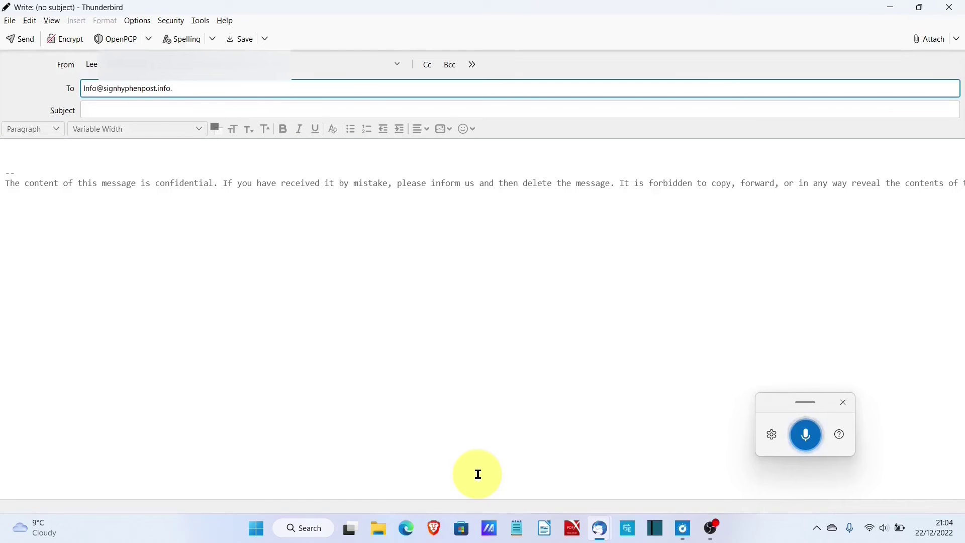
{"action": "left_click", "coordinate": [806, 435]}
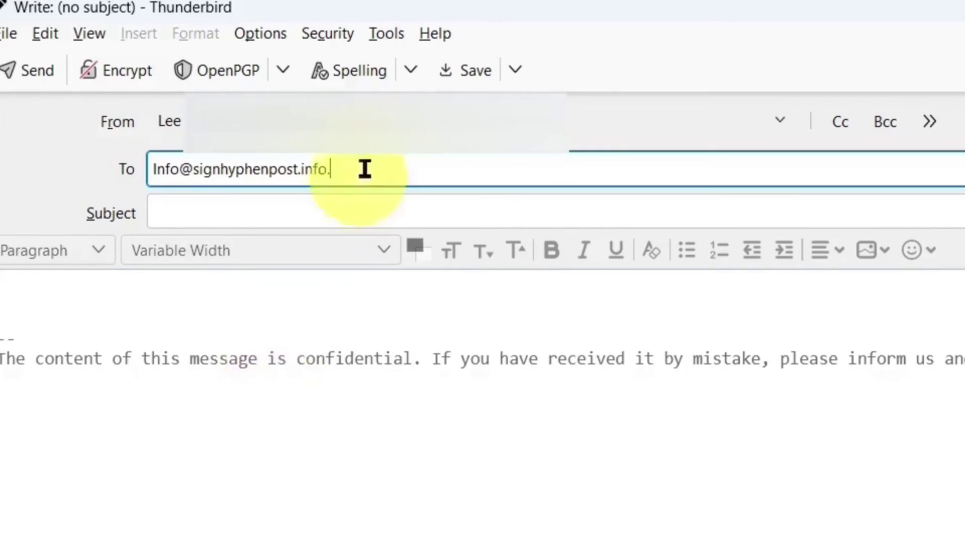
{"action": "left_click_drag", "start_coordinate": [354, 166], "coordinate": [143, 169]}
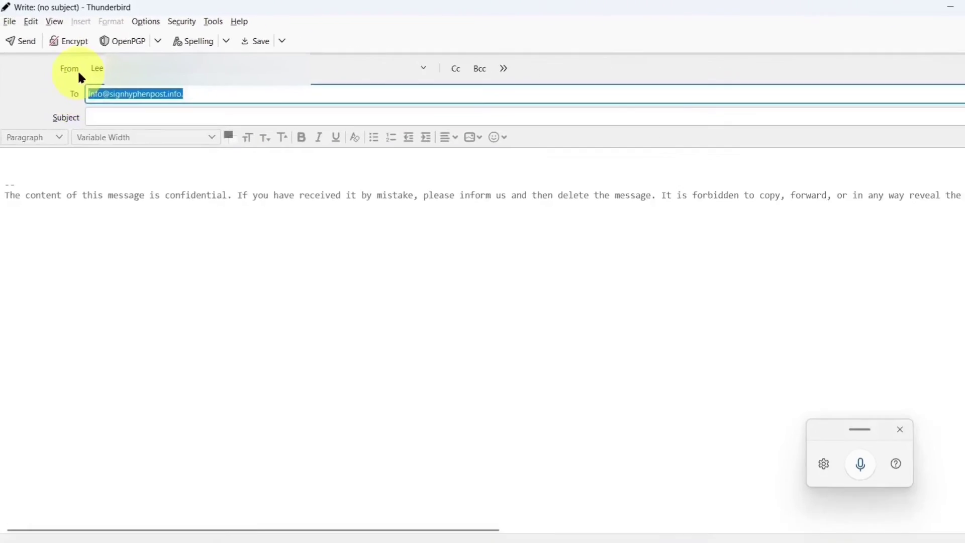
{"action": "key", "text": "BackSpace"}
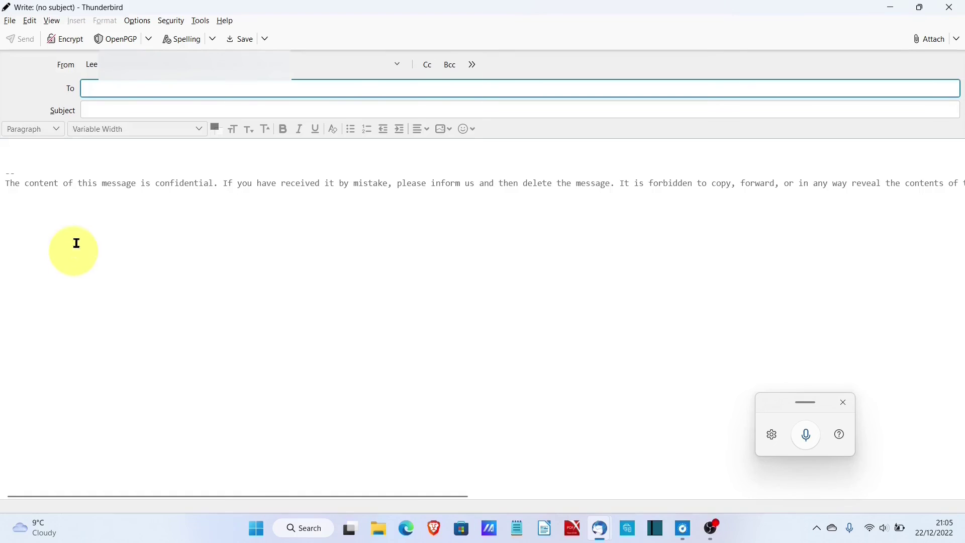
Step: Voice-type the subject line 'This is a test e-mail.' into the new email
{"action": "left_click", "coordinate": [104, 109]}
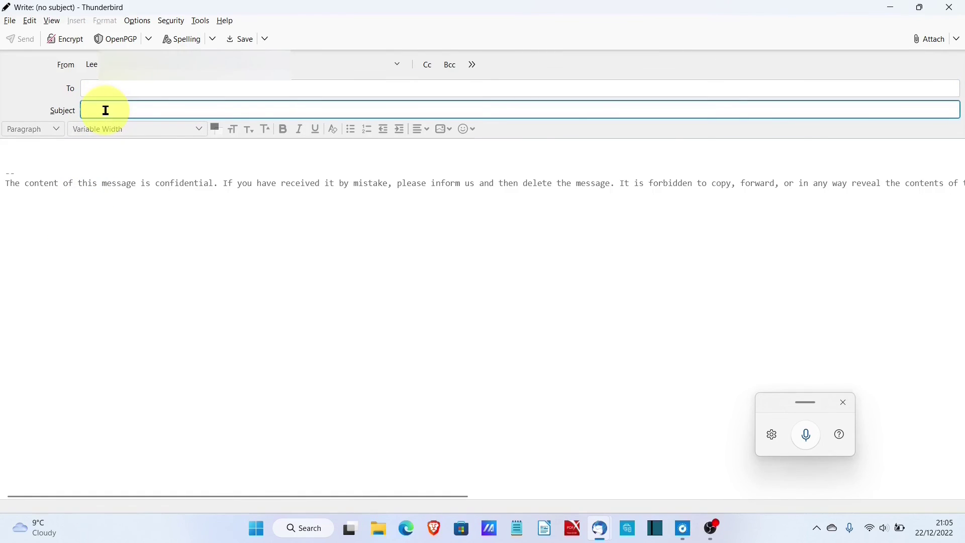
{"action": "left_click", "coordinate": [809, 445]}
{"action": "left_click", "coordinate": [497, 416]}
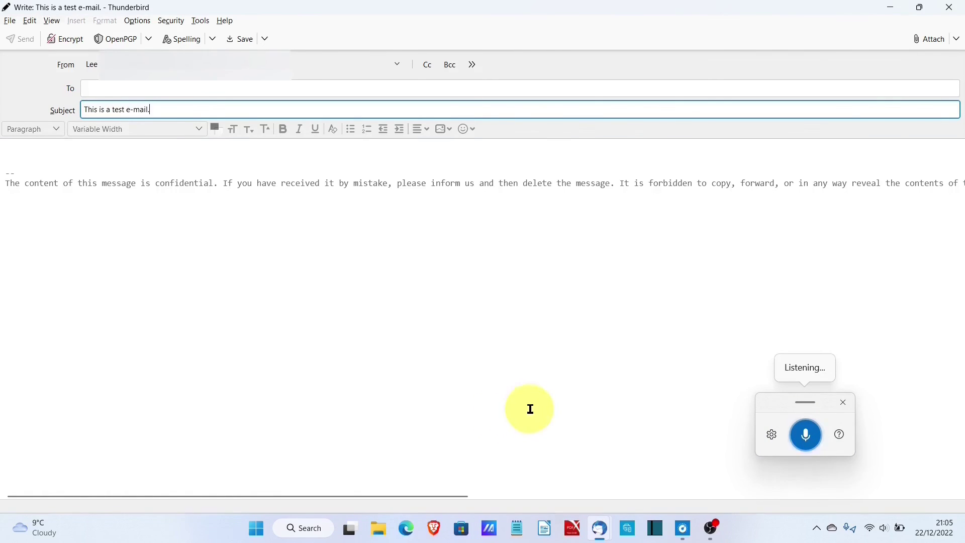
{"action": "left_click", "coordinate": [806, 435]}
Step: Dictate the message body 'I'm using this e-mail as a test subject.' and pause the mic
{"action": "left_click", "coordinate": [116, 160]}
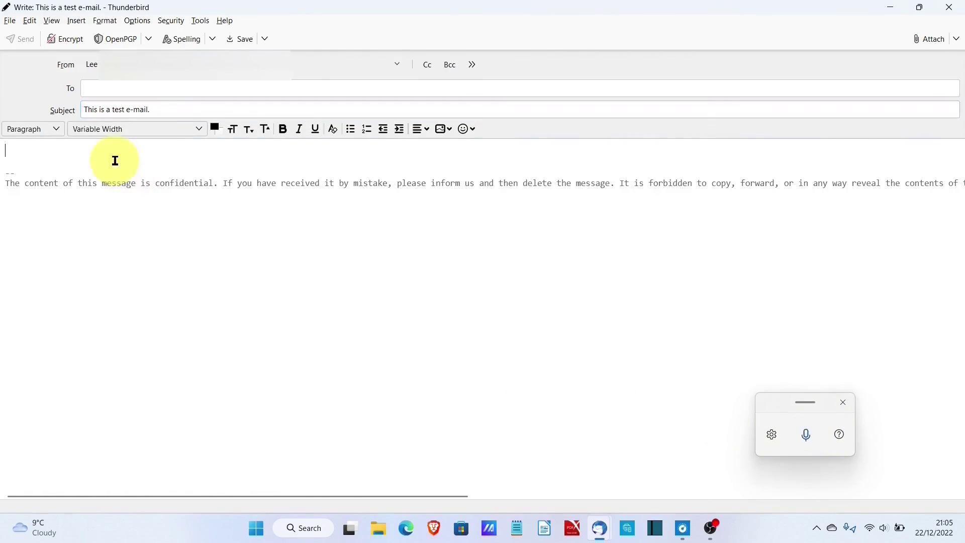
{"action": "left_click", "coordinate": [809, 442]}
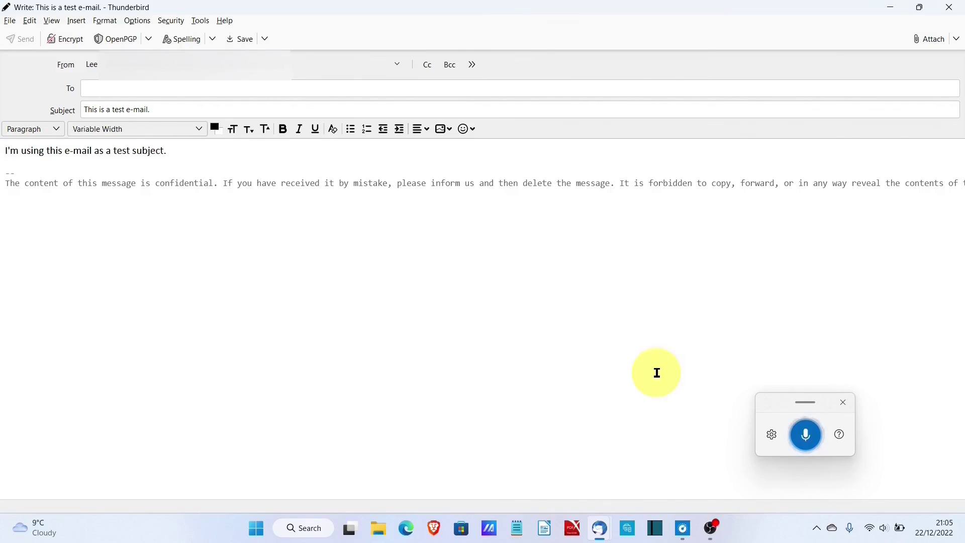
{"action": "left_click", "coordinate": [810, 444]}
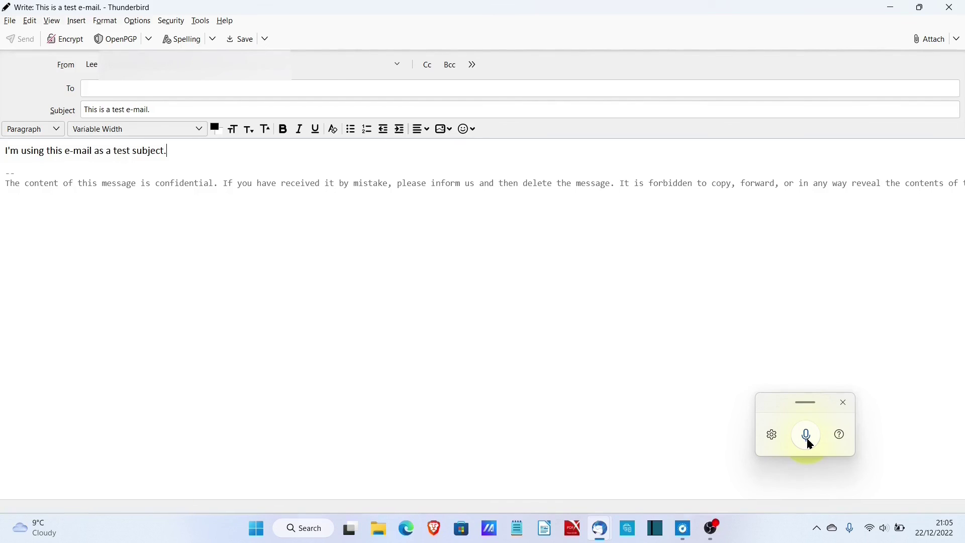